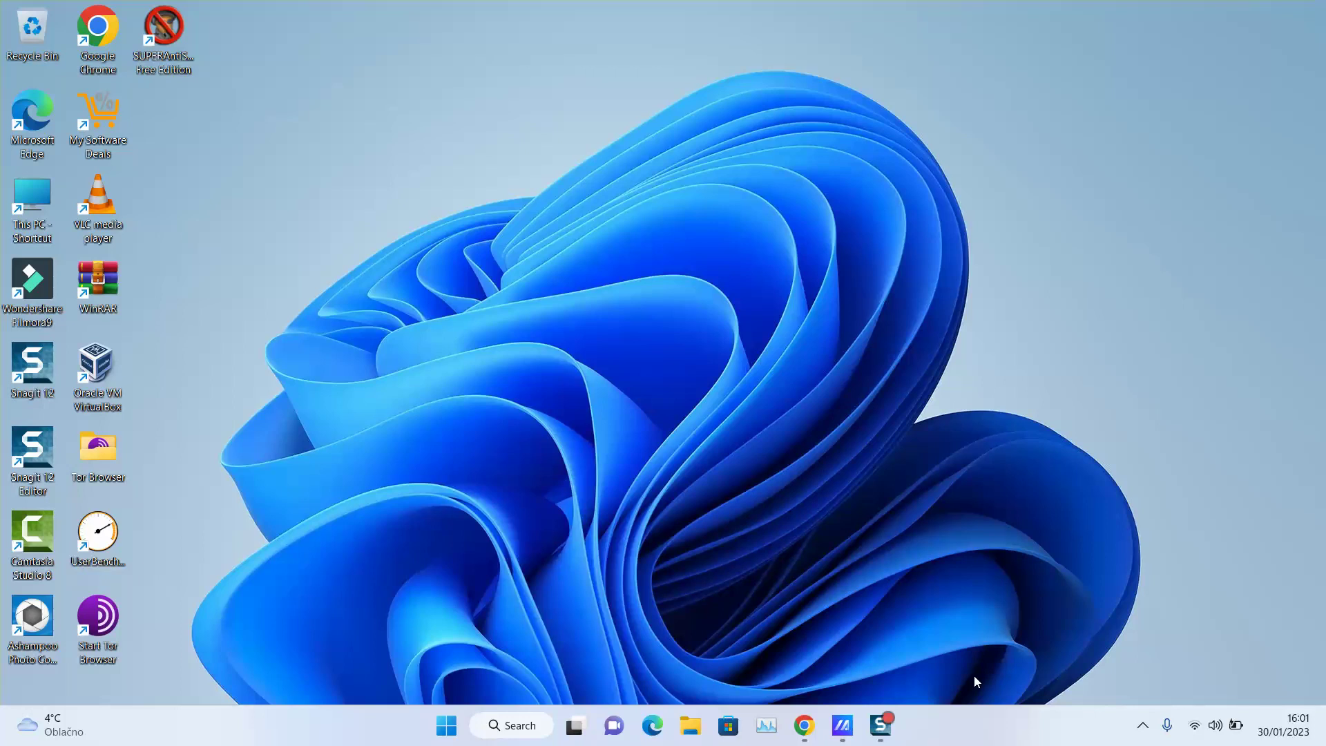
# Open Windows search to look up Control Panel
pyautogui.click(514, 731)
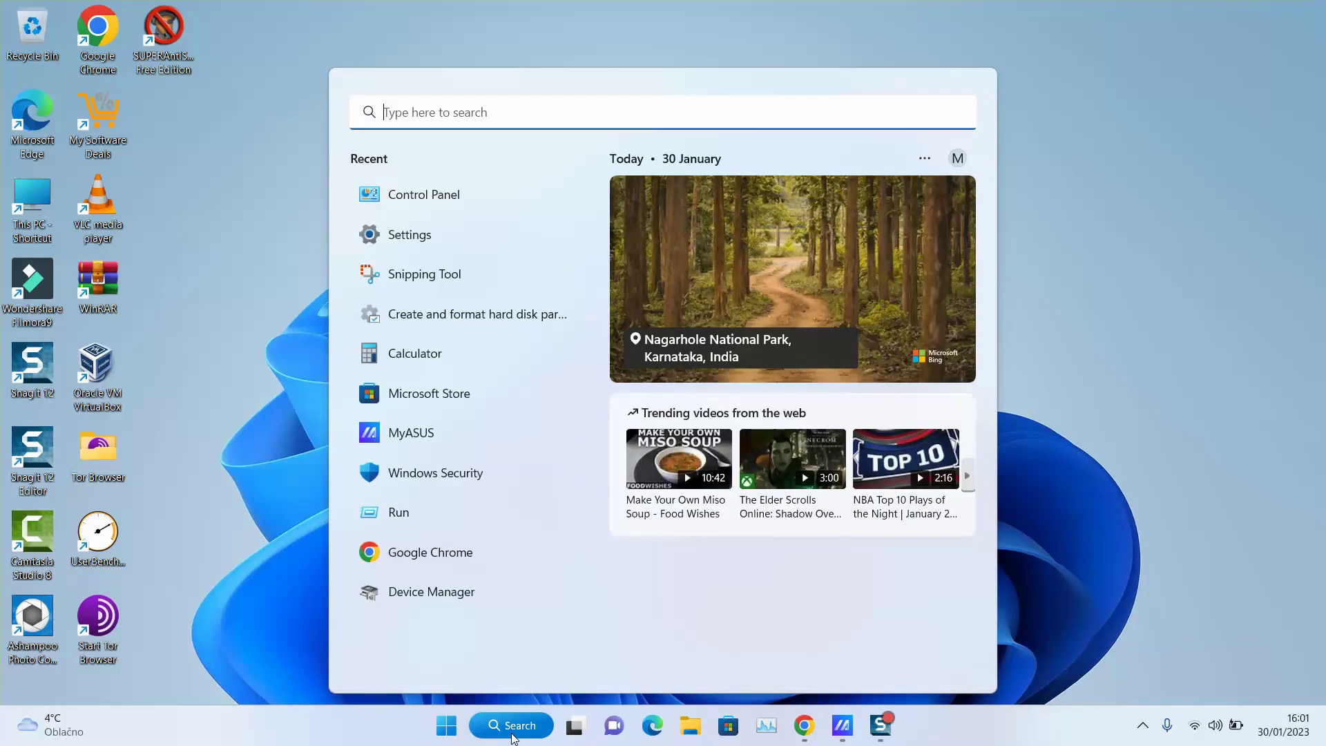
pyautogui.write('control')
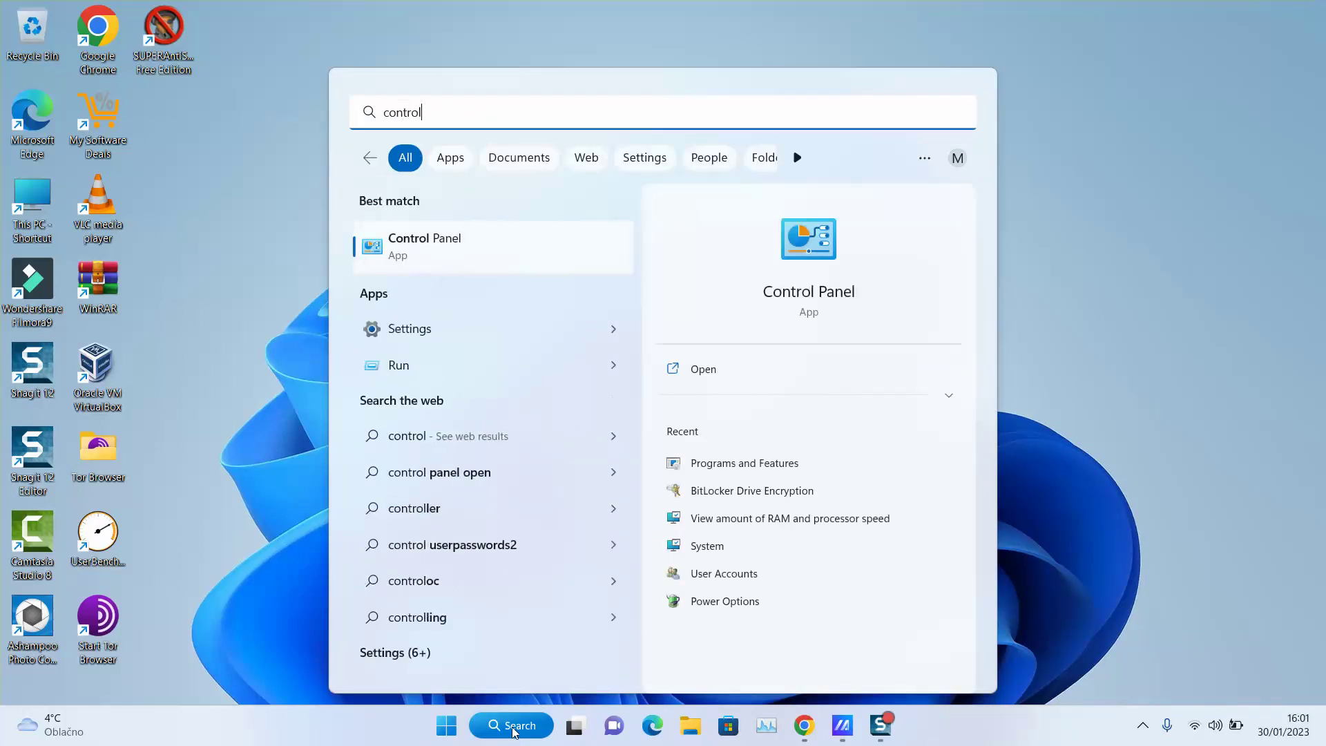
# Open Control Panel, keep Category view, and follow Change account type through to Other Users
pyautogui.click(433, 242)
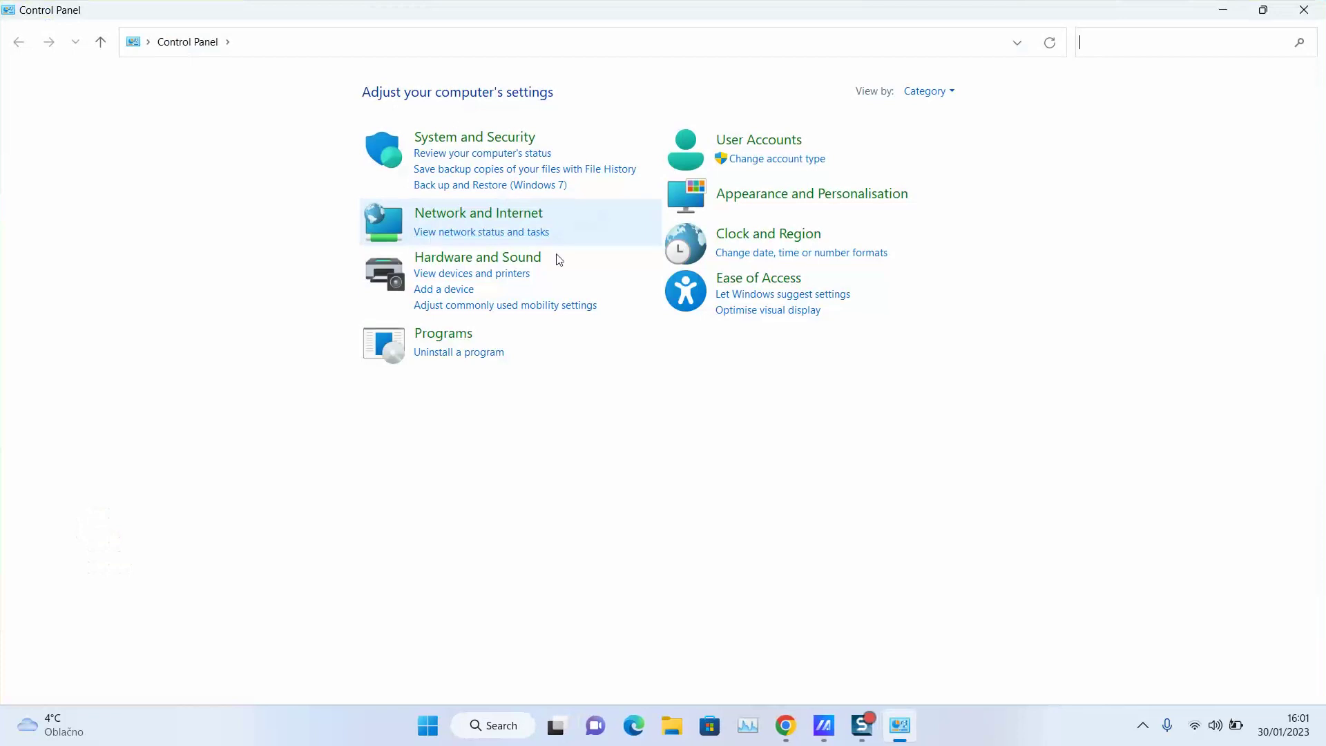
pyautogui.click(952, 92)
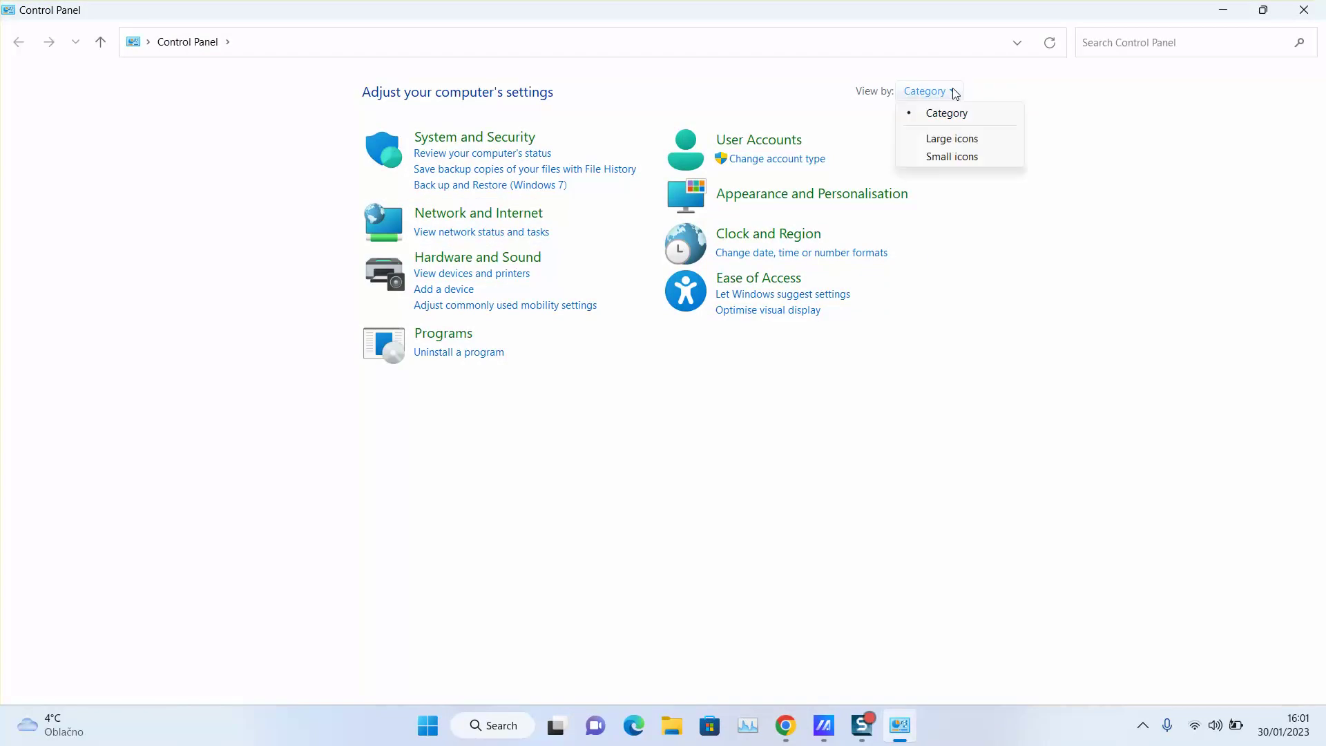
pyautogui.click(931, 116)
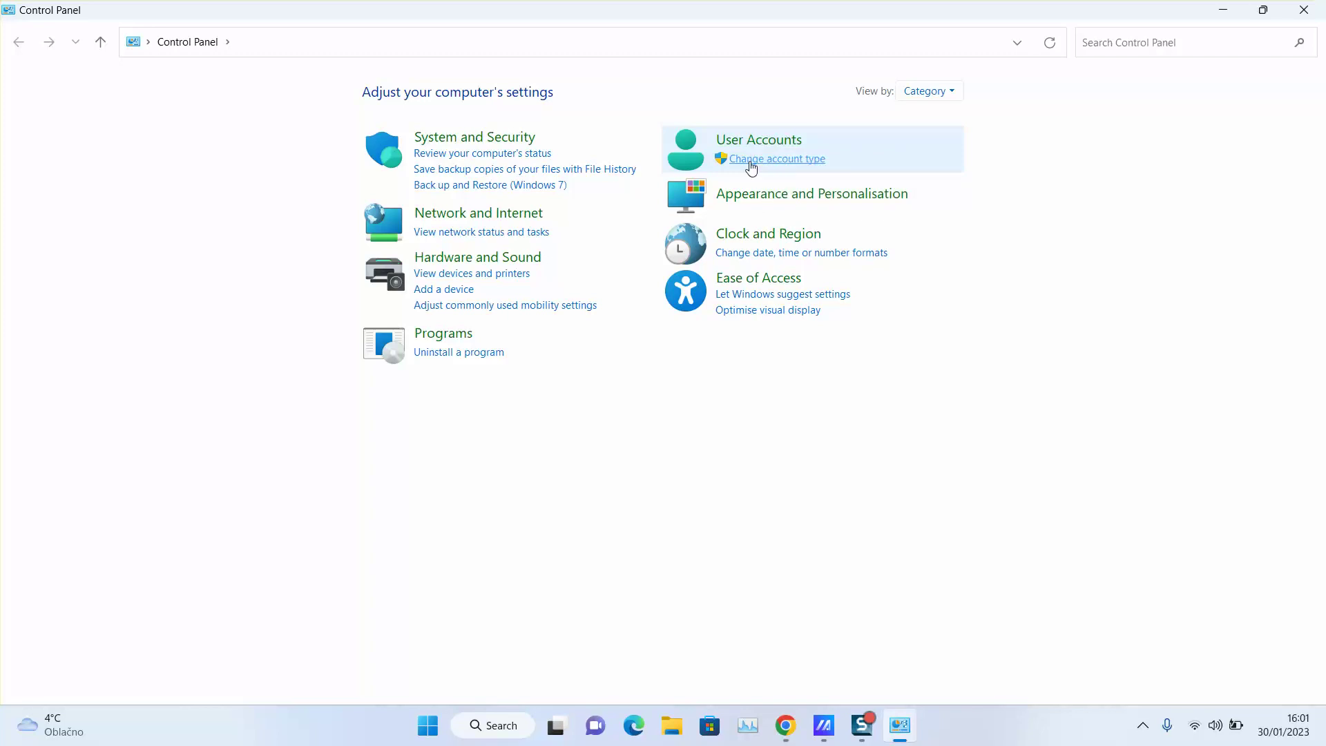
pyautogui.click(751, 161)
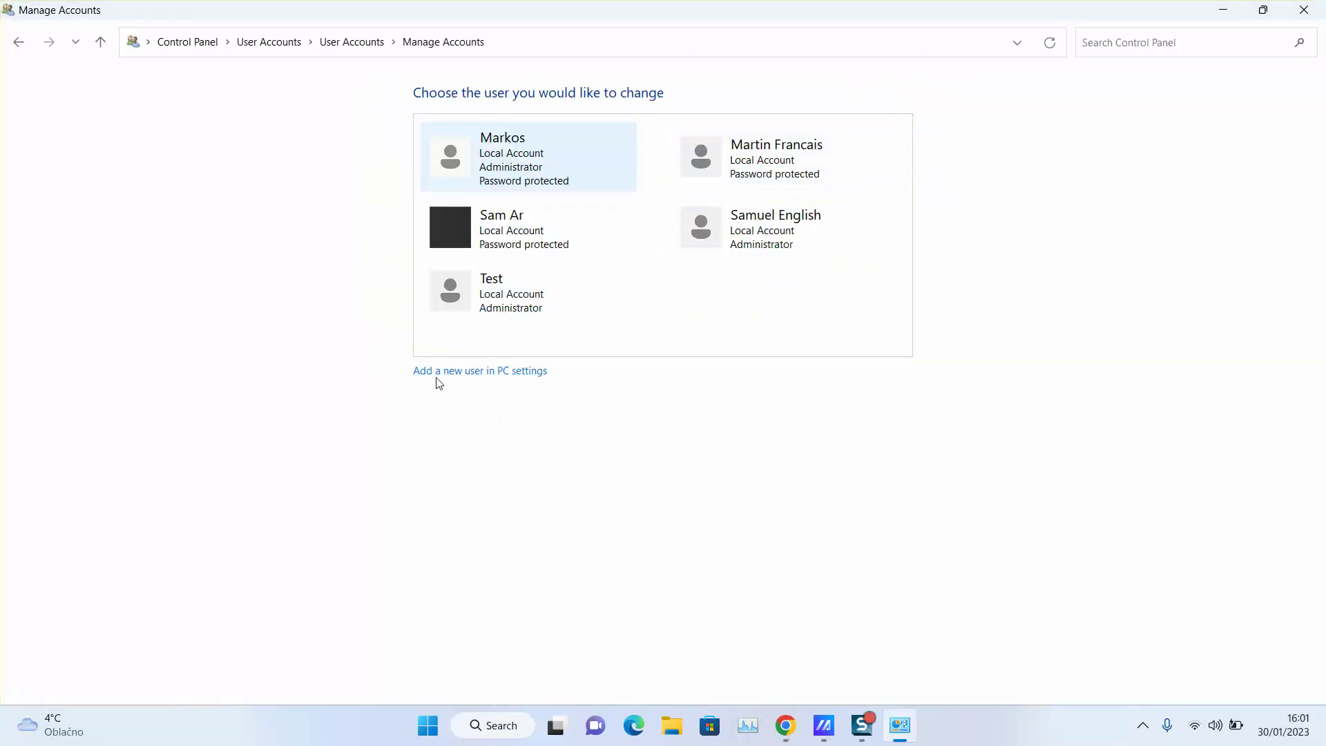
pyautogui.click(471, 371)
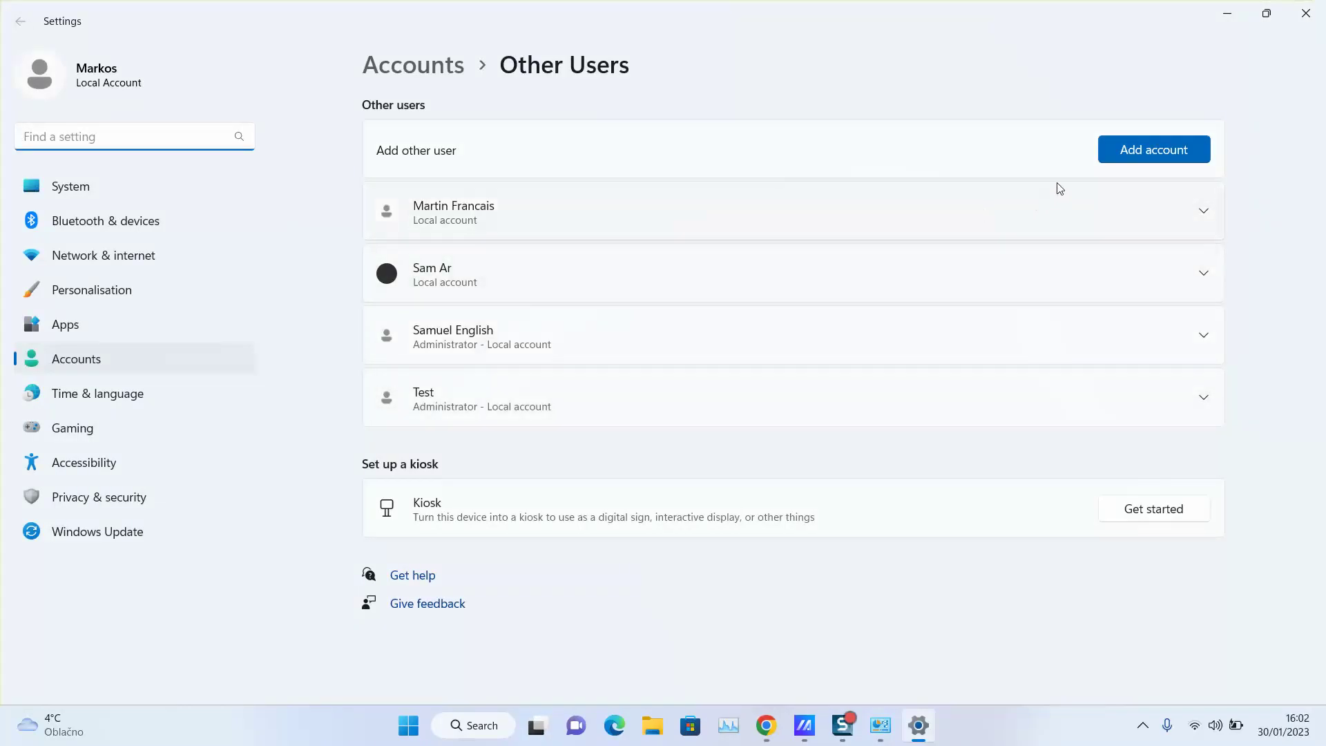
# Start Add account, skip the sign-in information, and choose a user without a Microsoft account
pyautogui.click(1144, 150)
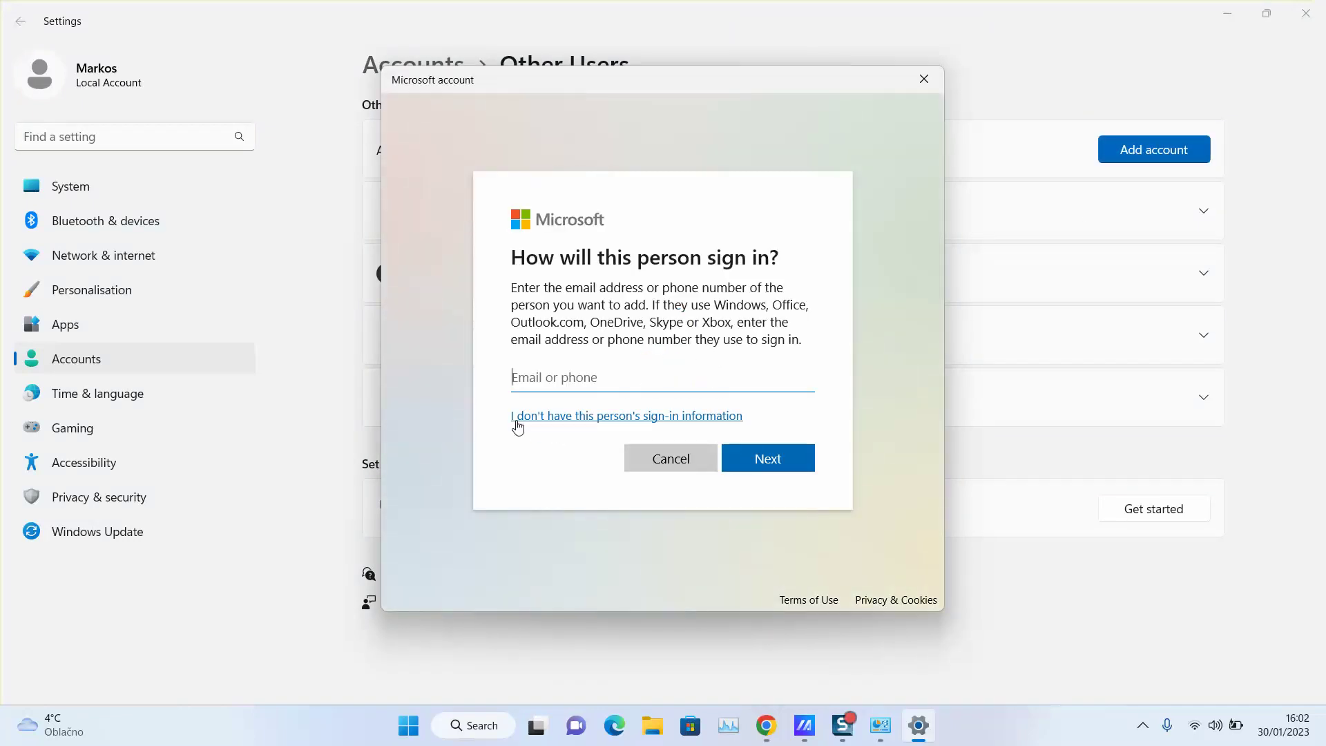
pyautogui.click(628, 420)
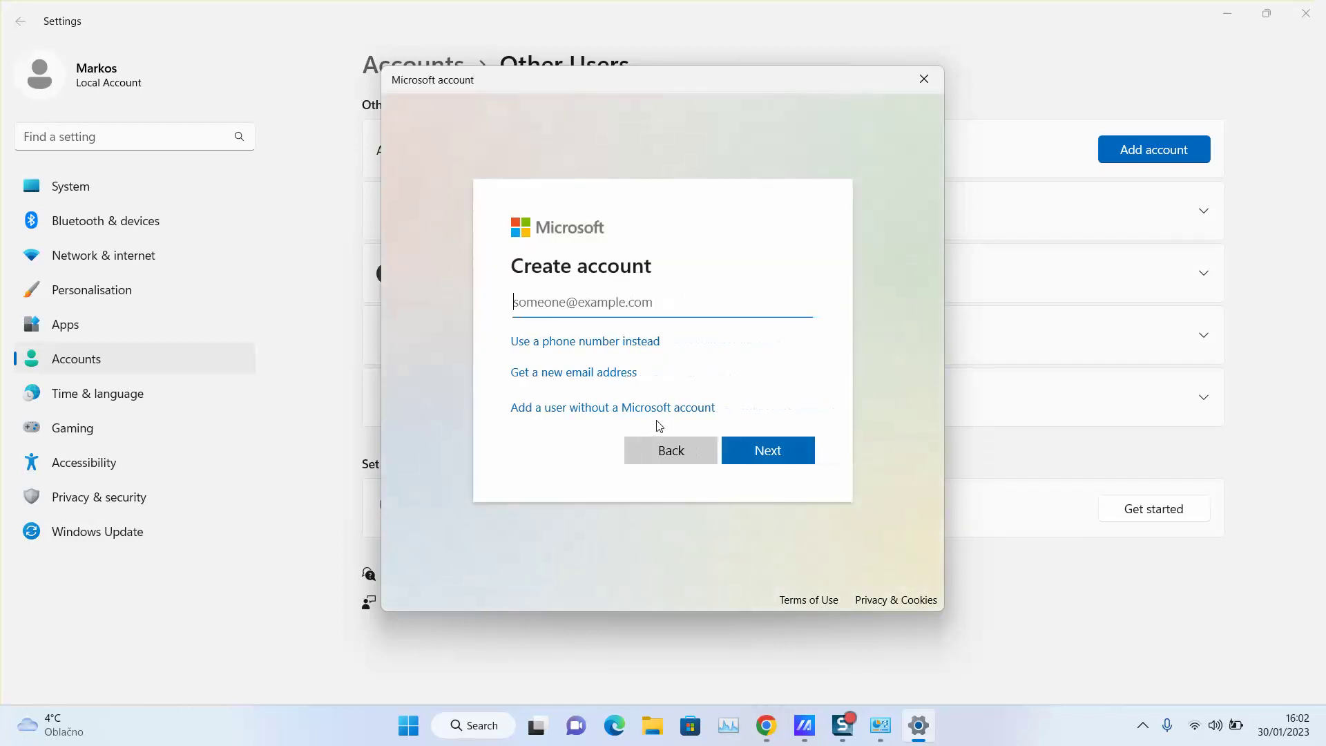
pyautogui.click(565, 408)
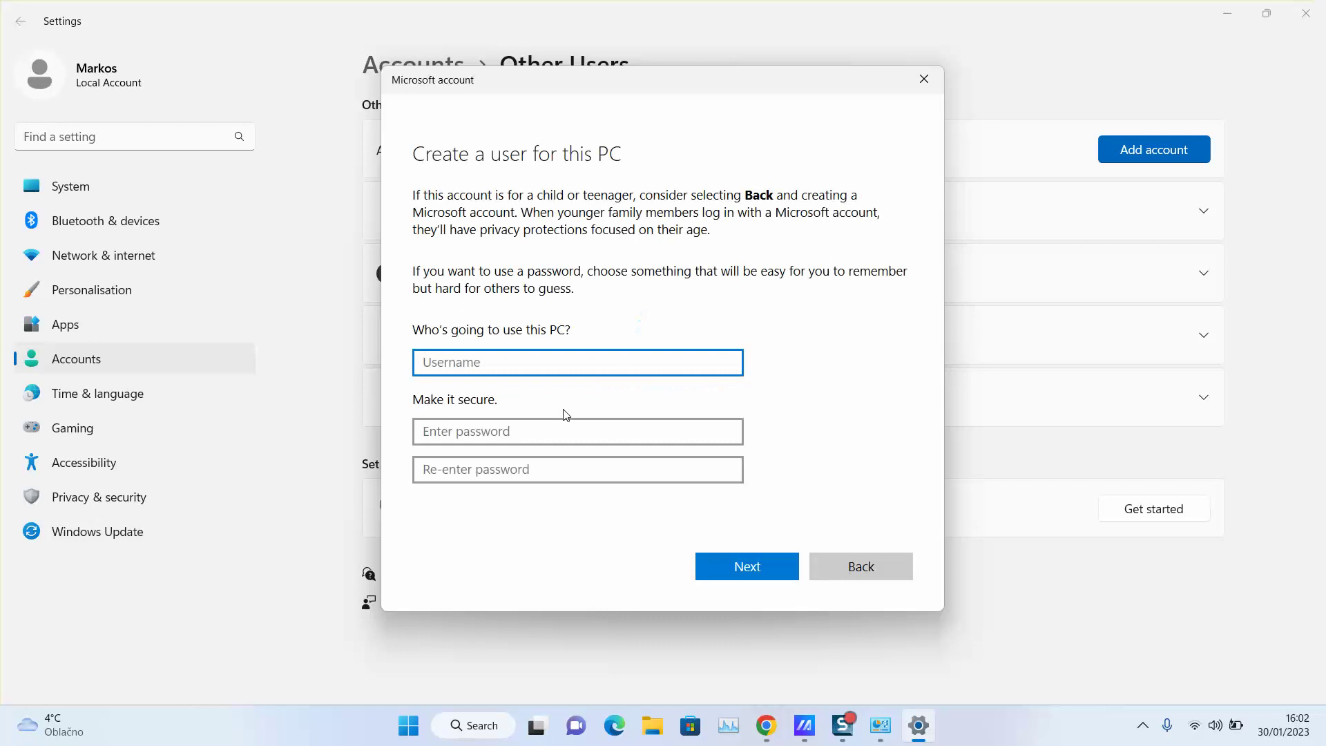
pyautogui.write('ki')
pyautogui.write('ds')
# Create the local account 'kids' with both password fields left blank
pyautogui.click(518, 436)
pyautogui.click(523, 469)
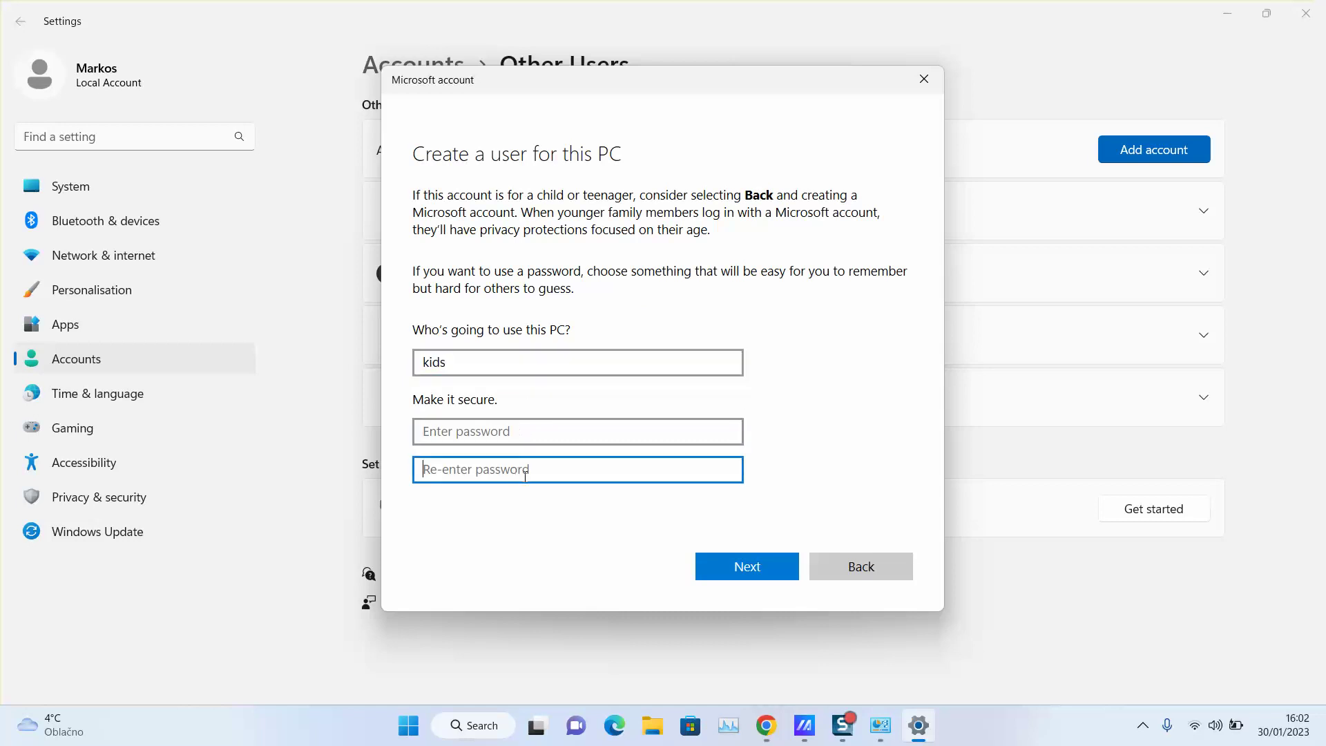
pyautogui.click(744, 577)
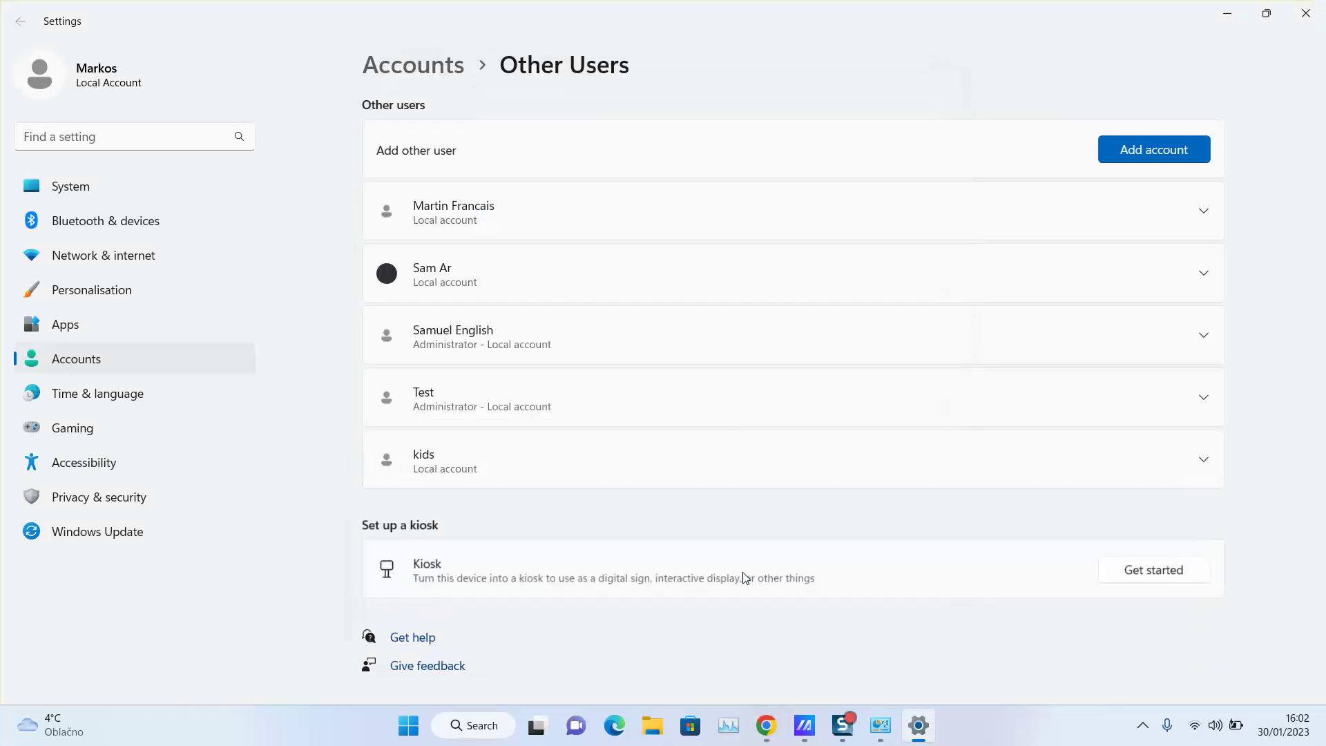
# Close Settings, return to the Control Panel home, and reopen the account list
pyautogui.click(1306, 13)
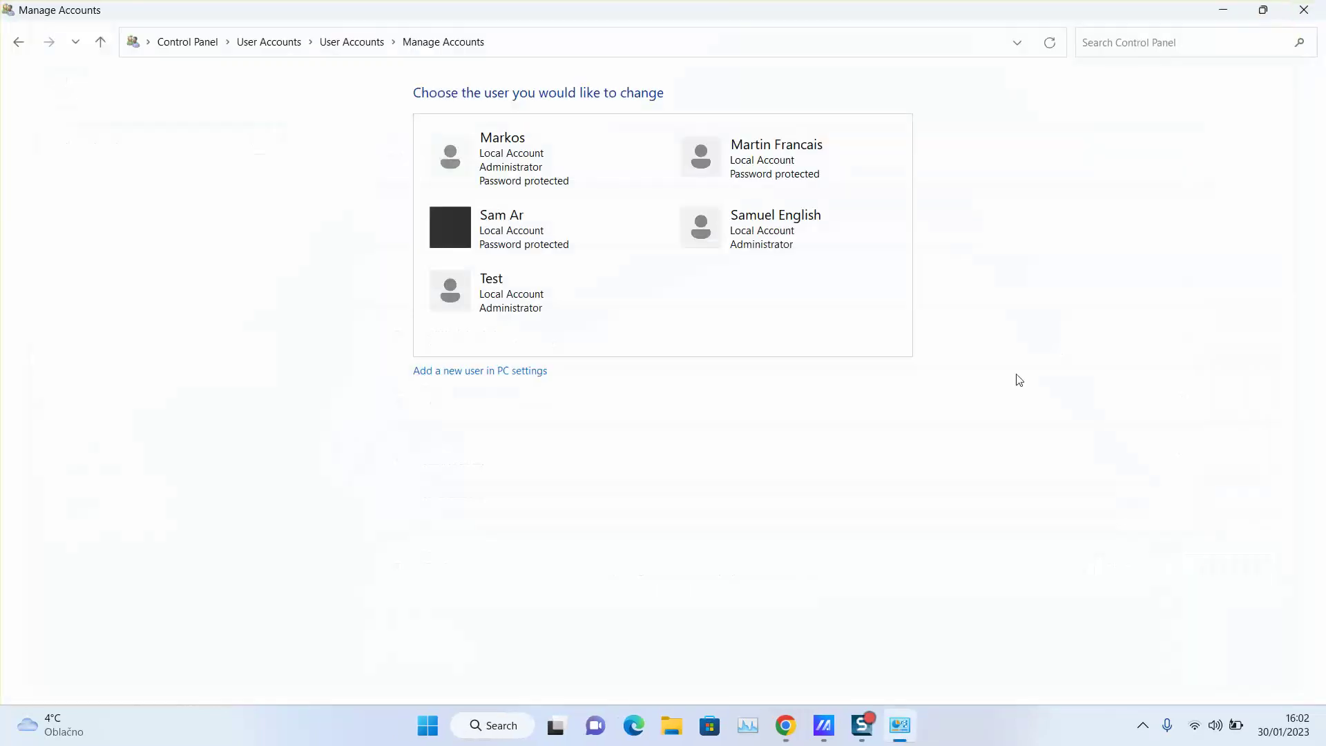
pyautogui.click(375, 47)
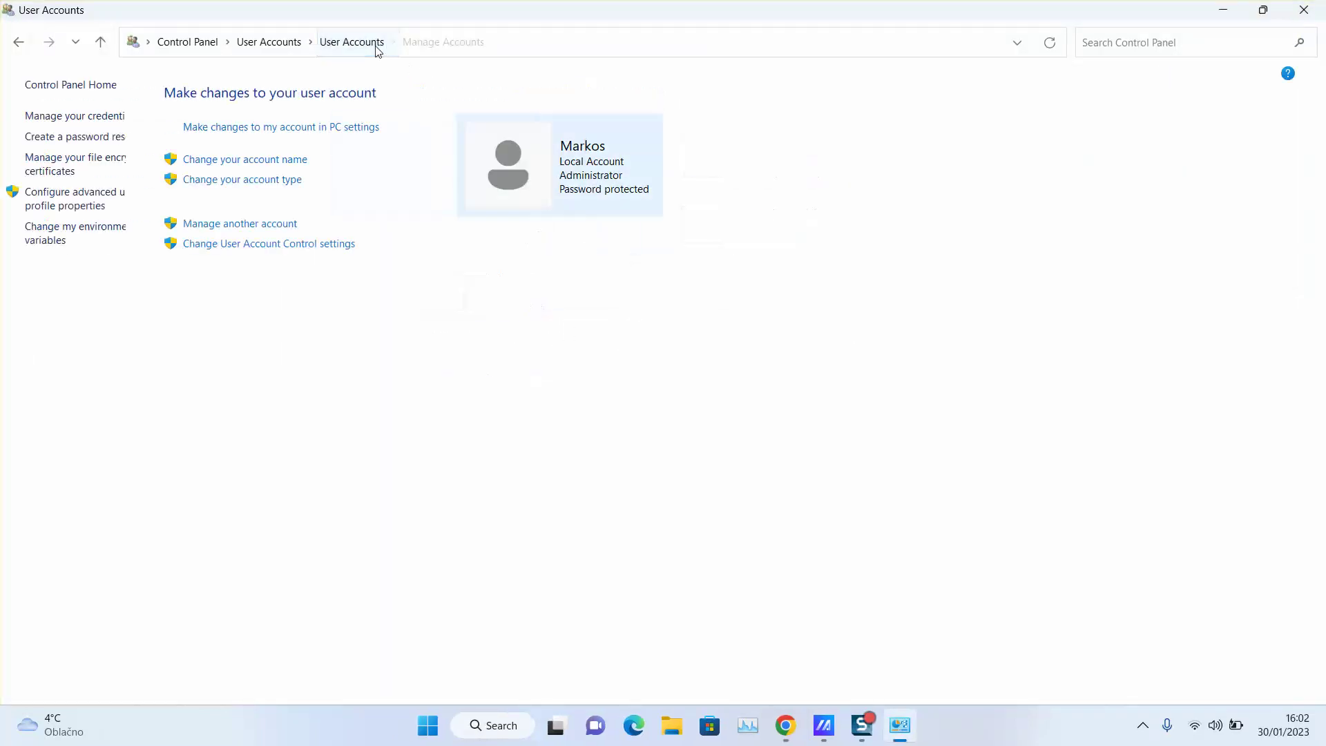
pyautogui.click(197, 43)
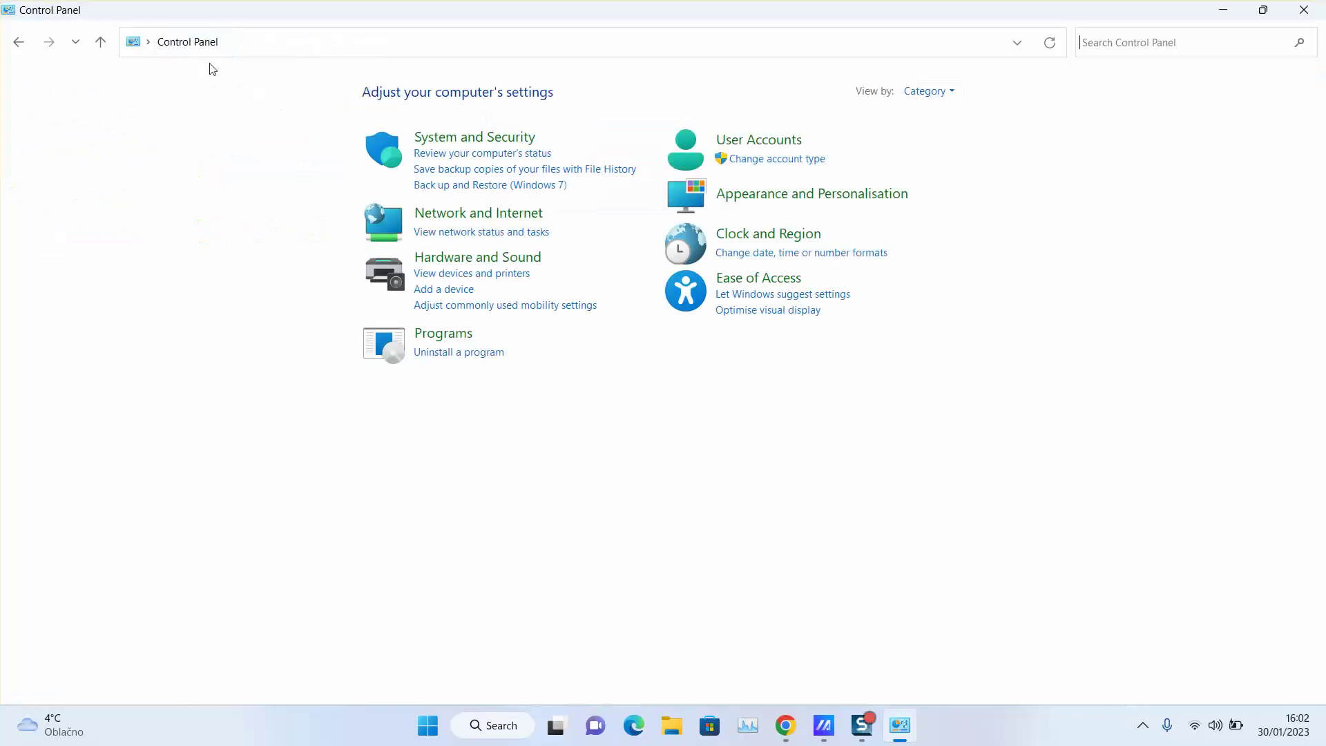
pyautogui.click(748, 170)
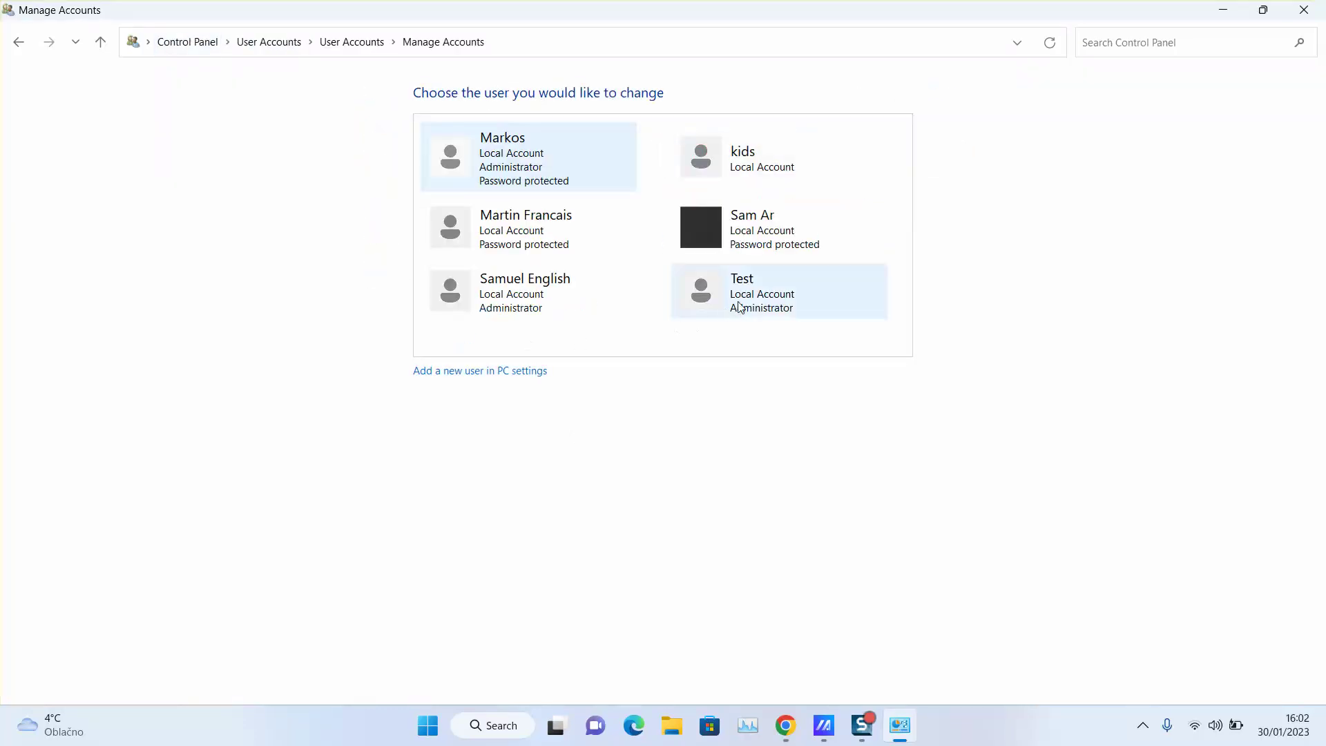
# Open the kids account's change page from Manage Accounts
pyautogui.click(766, 173)
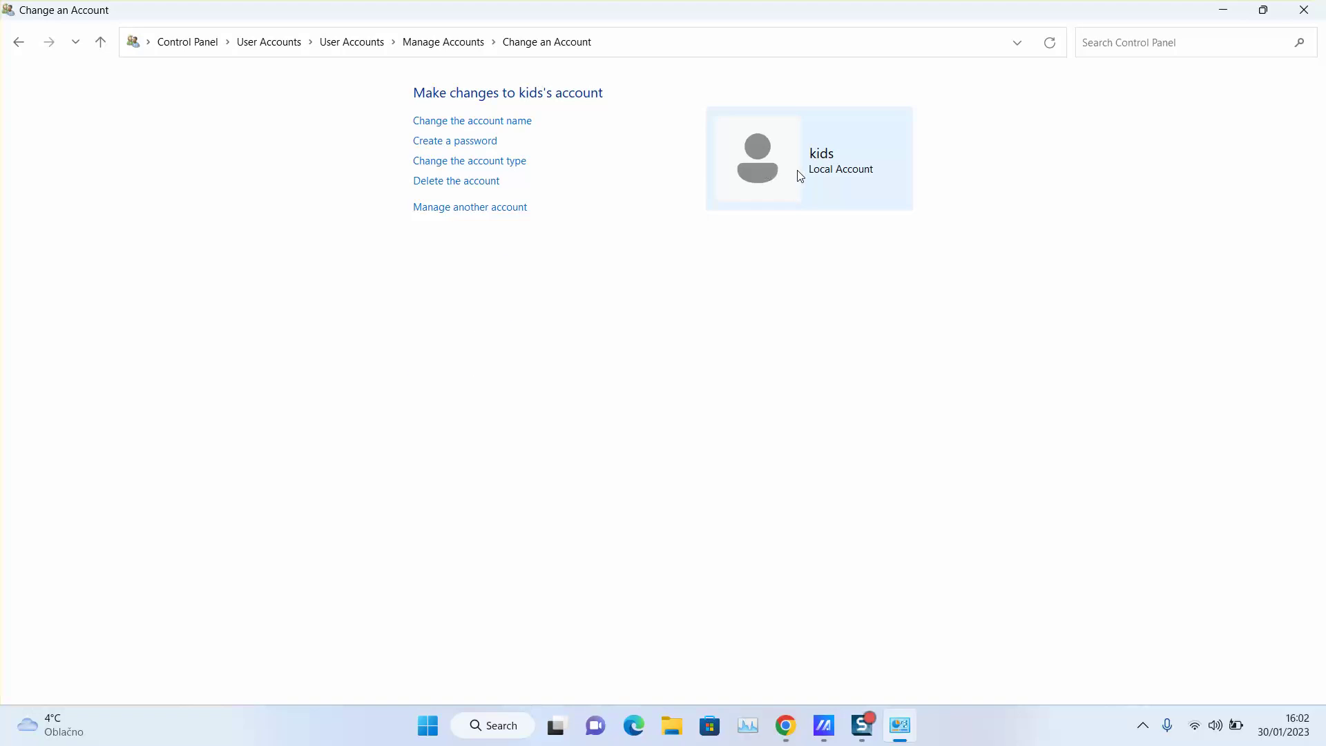